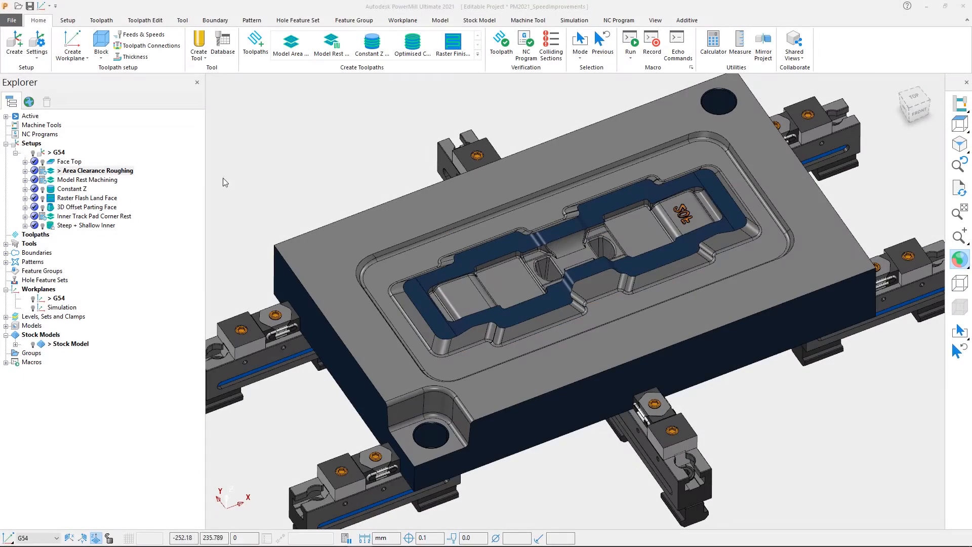
Inspect the G54 setup's box stock definition, showing and hiding its block around the model.
right_click(58, 153)
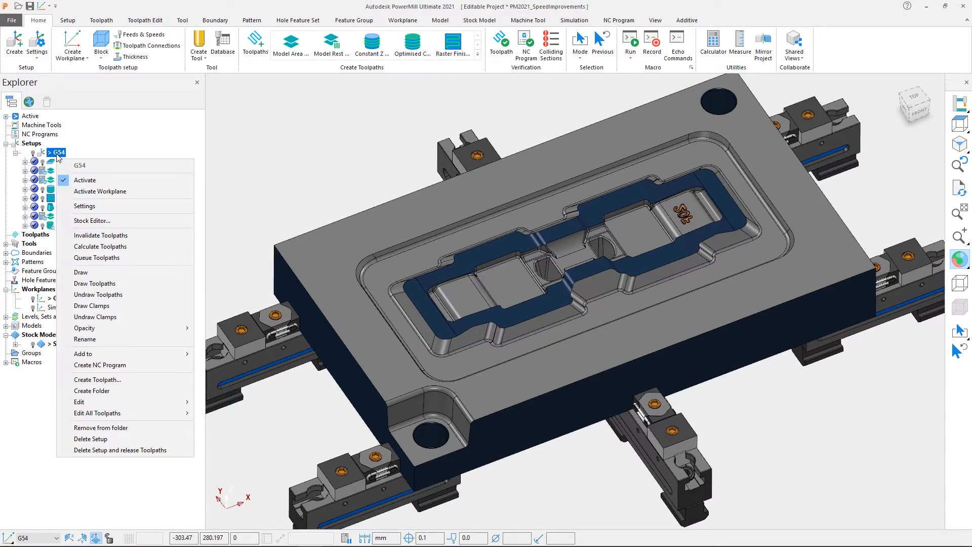
click(99, 206)
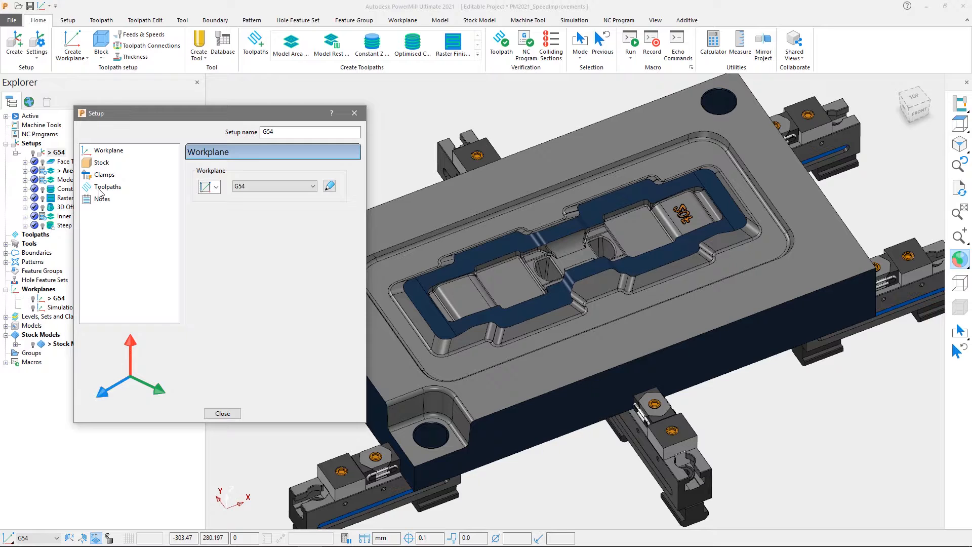
click(101, 163)
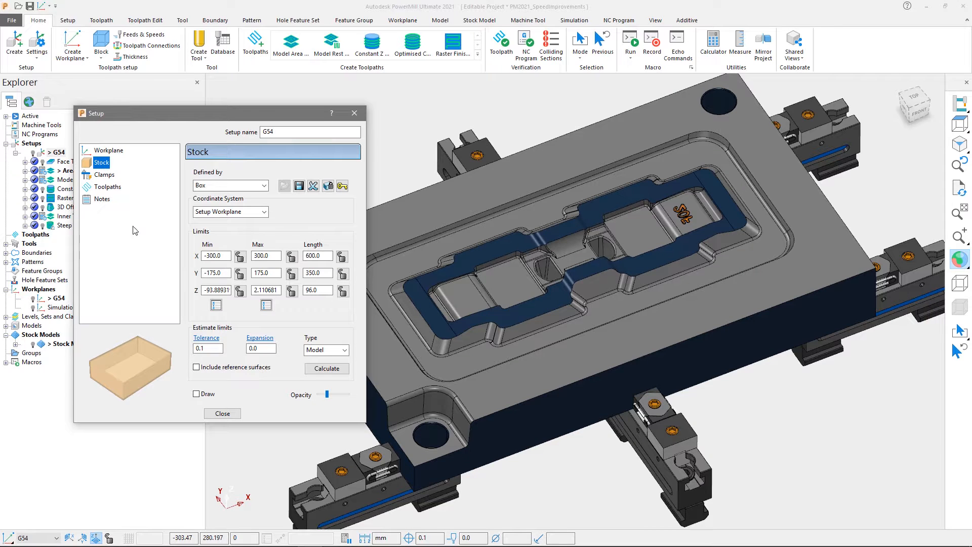
click(212, 394)
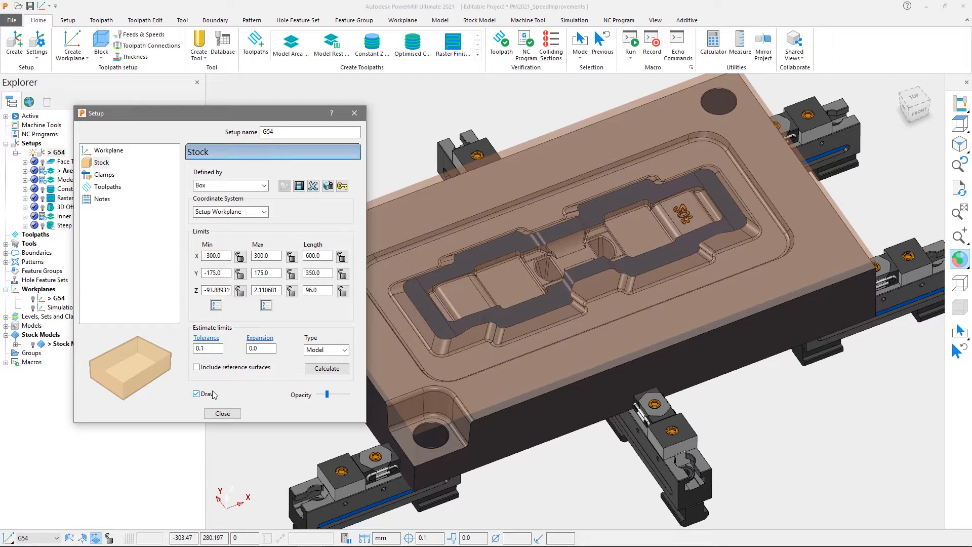
click(197, 394)
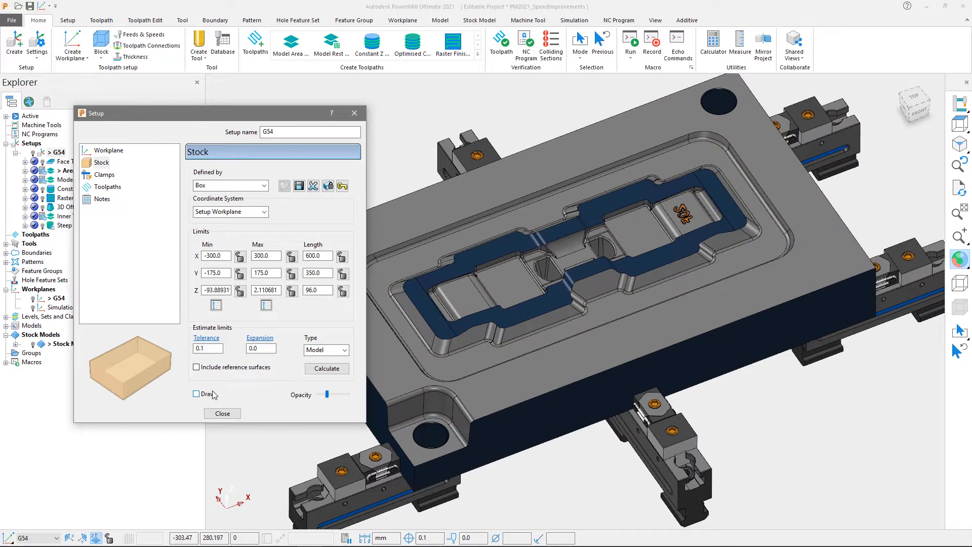
click(222, 413)
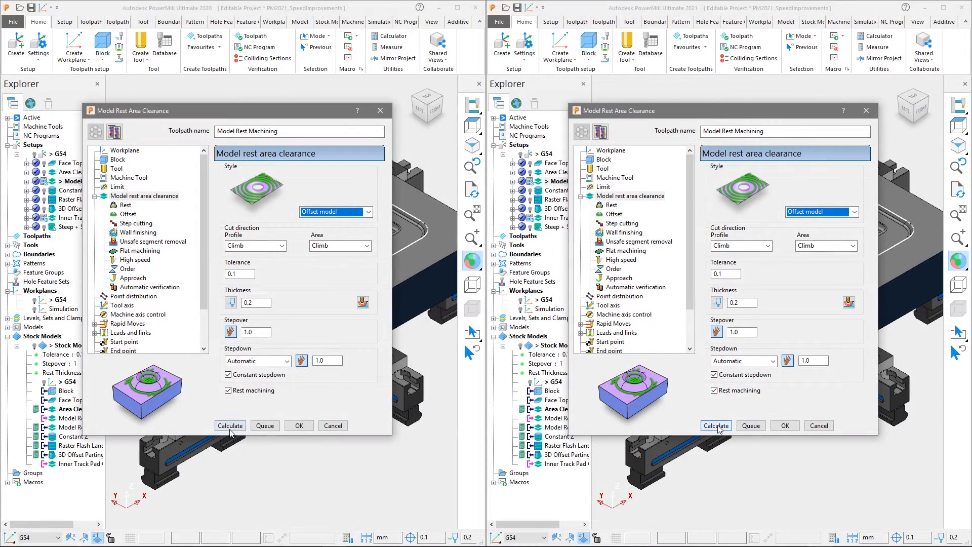
Start calculating the Model Rest Machining toolpath side by side in PowerMill 2020 and PowerMill 2021.
click(230, 425)
click(716, 425)
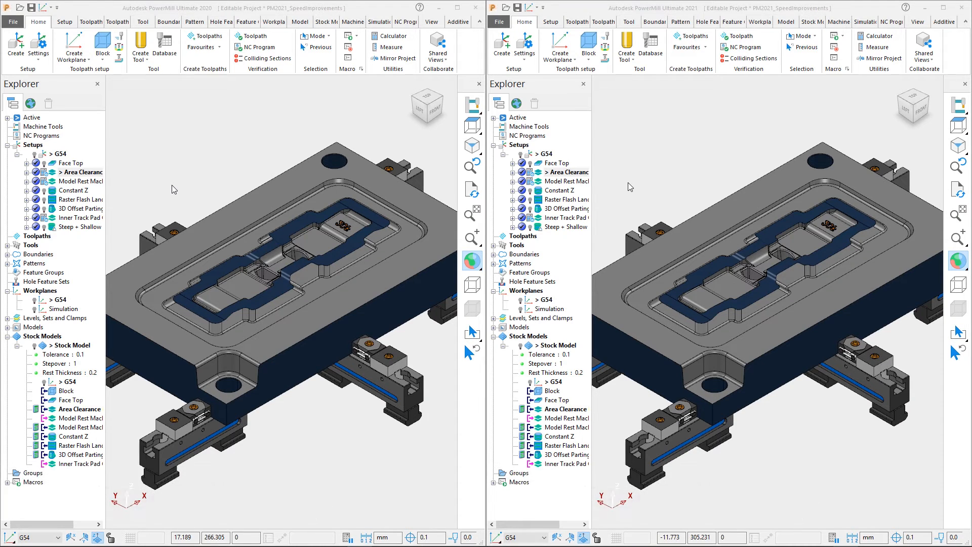
Calculate the Area Clearance Roughing toolpath with its existing settings in both PowerMill 2020 and PowerMill 2021.
click(572, 175)
right_click(572, 175)
right_click(81, 175)
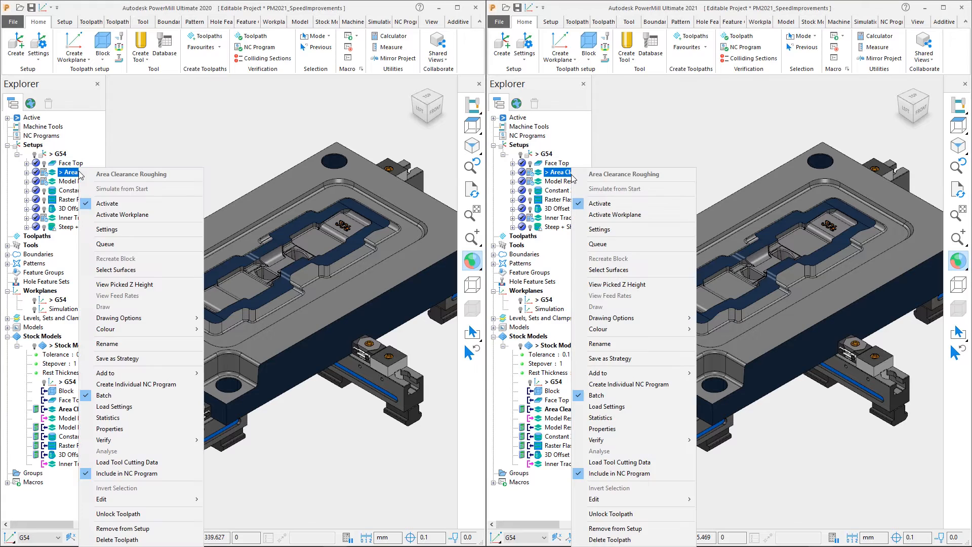
click(608, 229)
click(106, 229)
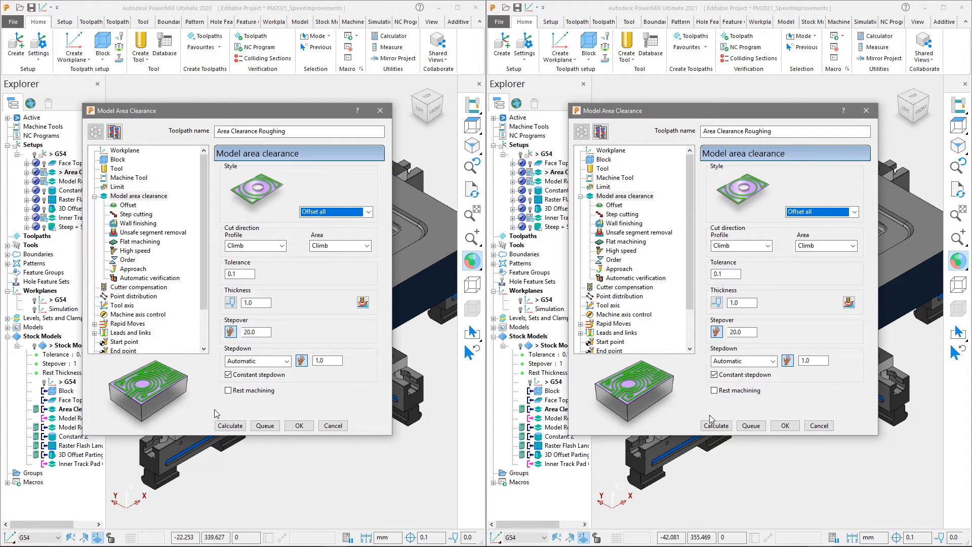
click(229, 425)
click(715, 425)
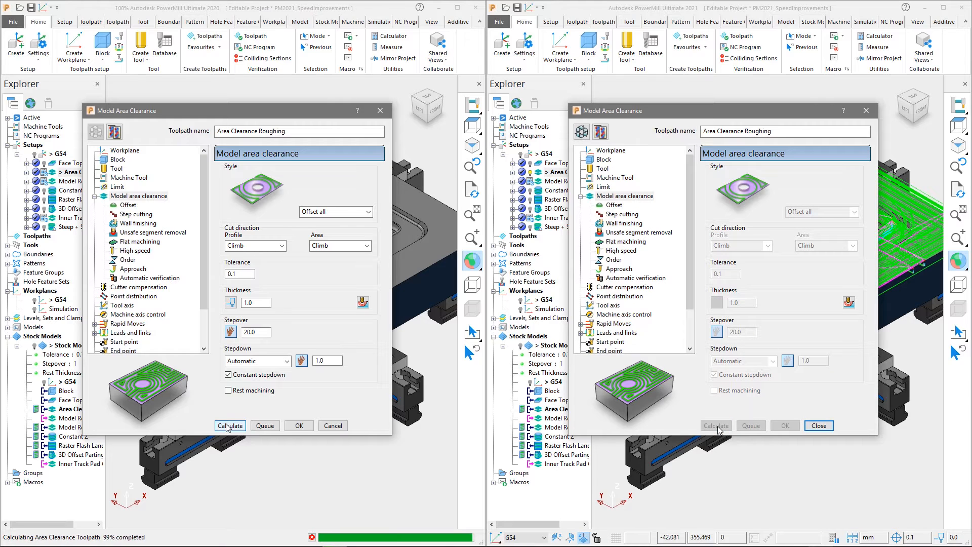
click(819, 425)
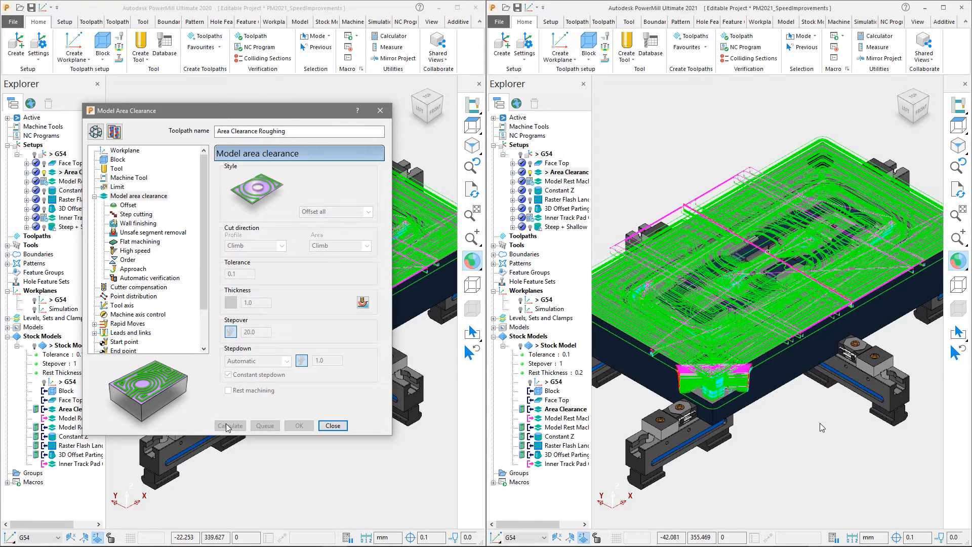
click(333, 426)
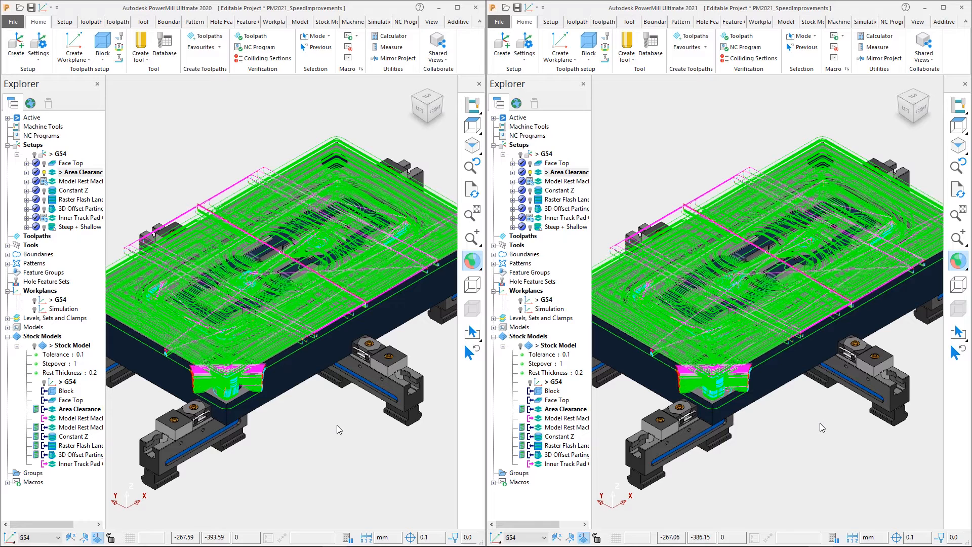
Calculate the Model Rest Machining toolpath with its existing settings in both PowerMill 2020 and PowerMill 2021.
right_click(548, 181)
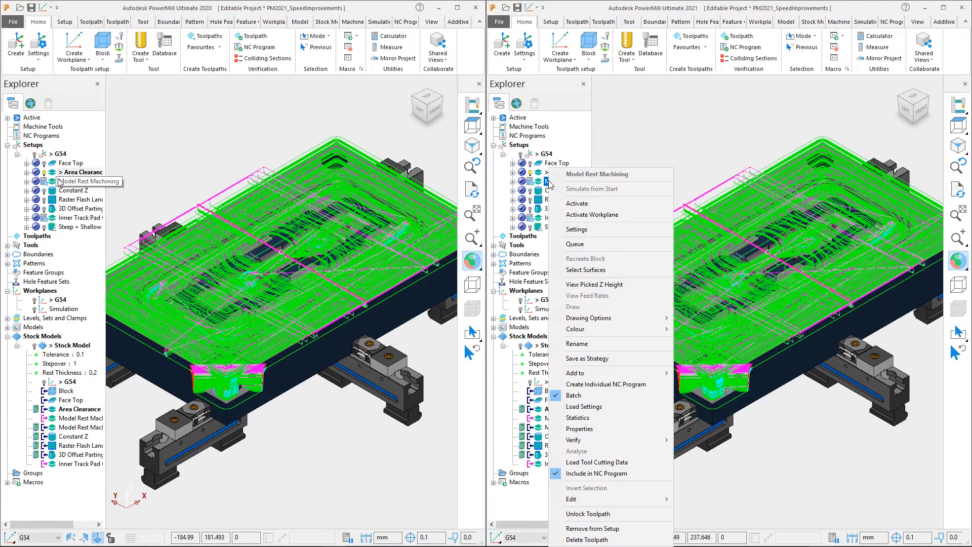
right_click(60, 180)
click(576, 228)
click(86, 229)
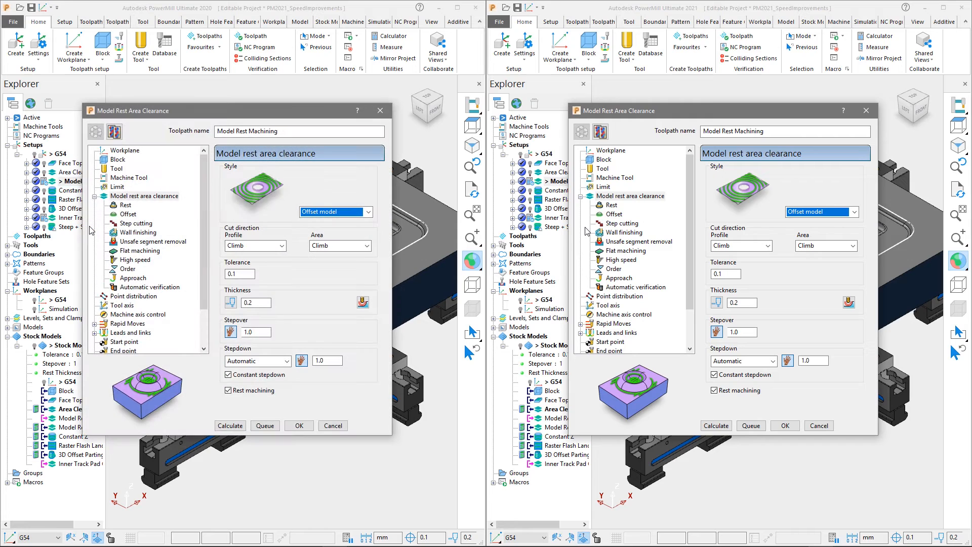
click(716, 425)
click(231, 427)
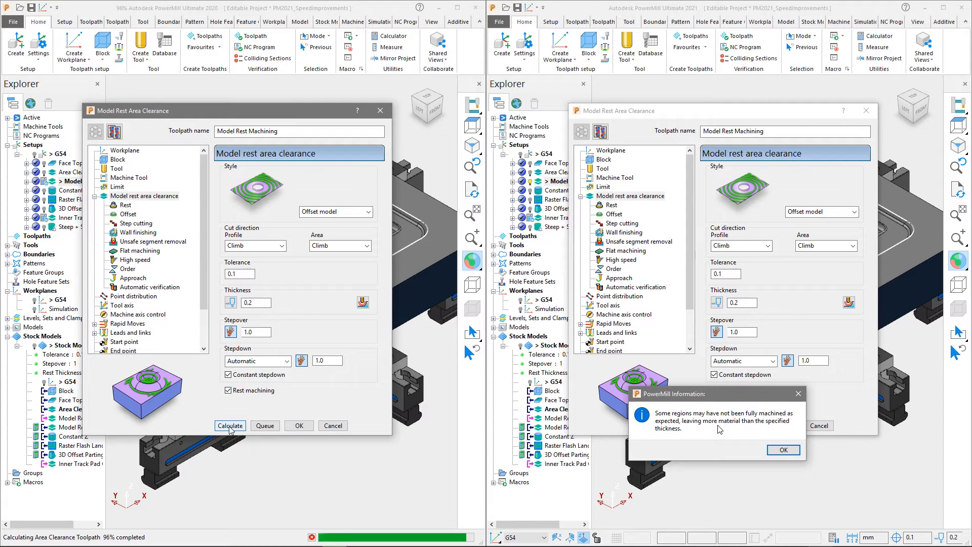
click(788, 450)
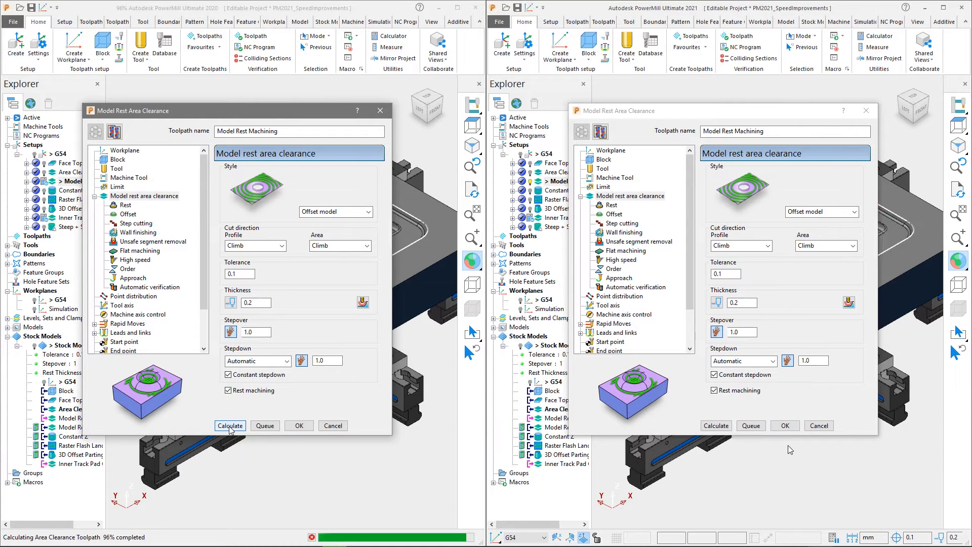
click(817, 425)
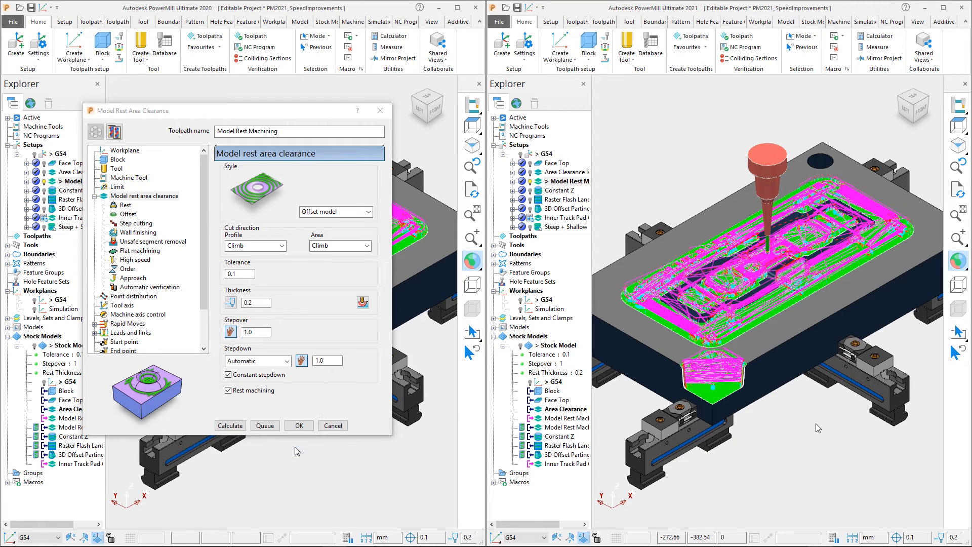
click(337, 428)
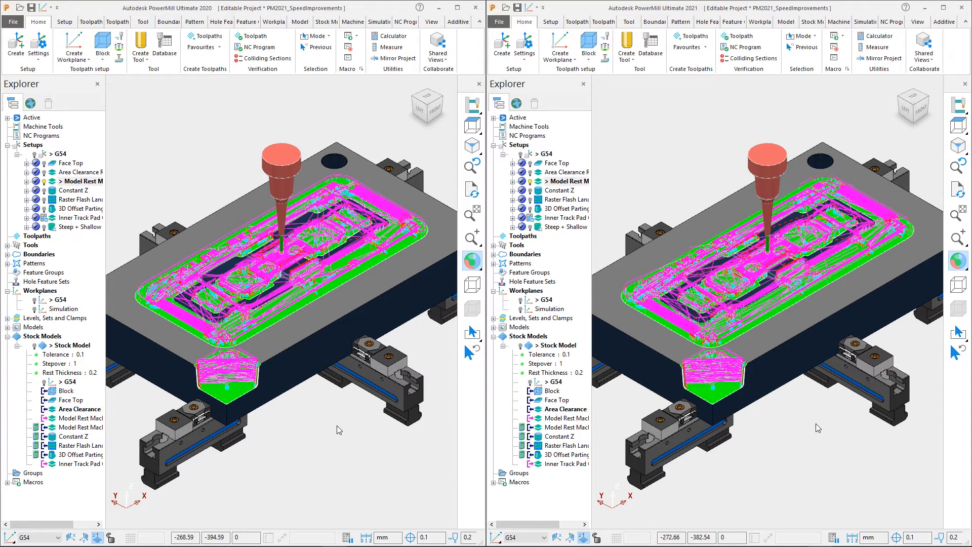
Calculate the Inner Track Pad Corner Rest toolpath with its existing settings in both PowerMill 2020 and PowerMill 2021.
right_click(65, 218)
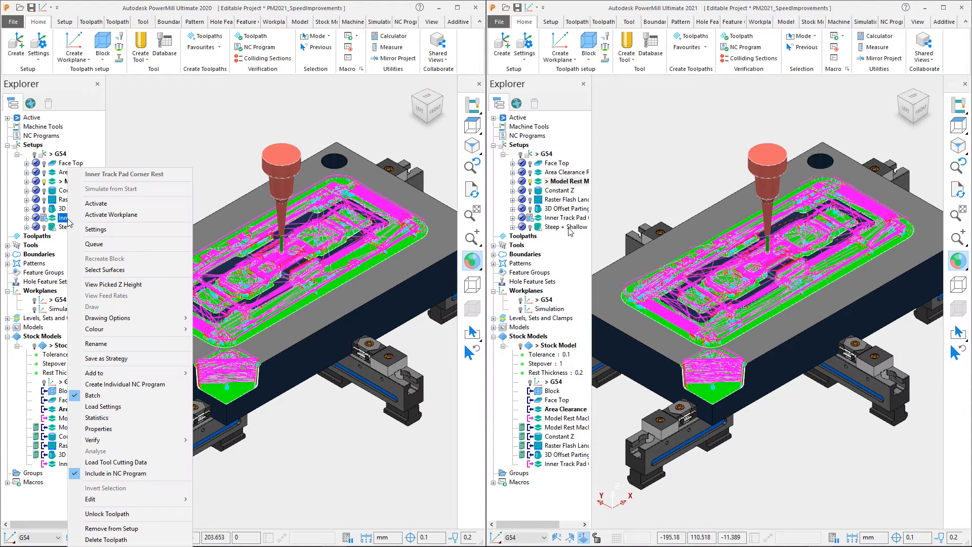
right_click(553, 221)
click(84, 230)
click(579, 230)
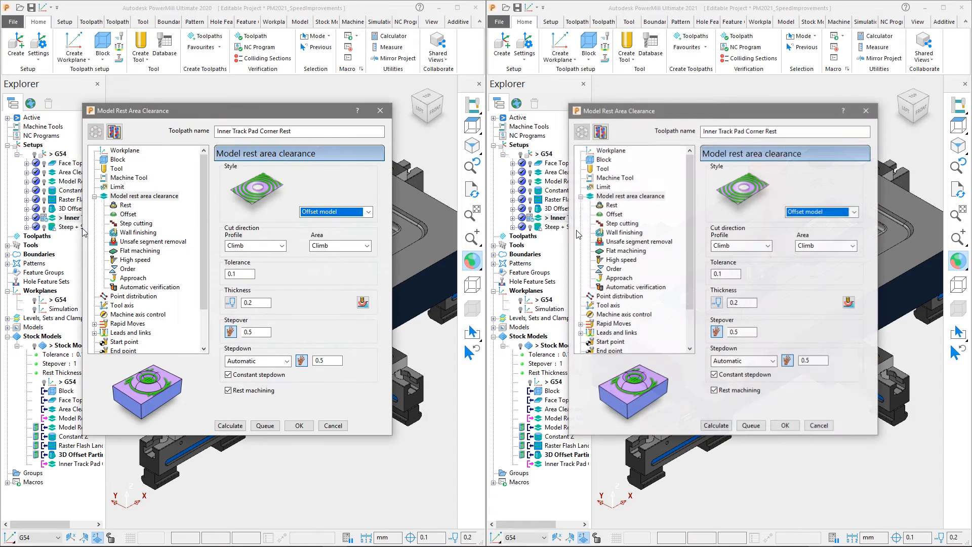
click(231, 426)
click(724, 426)
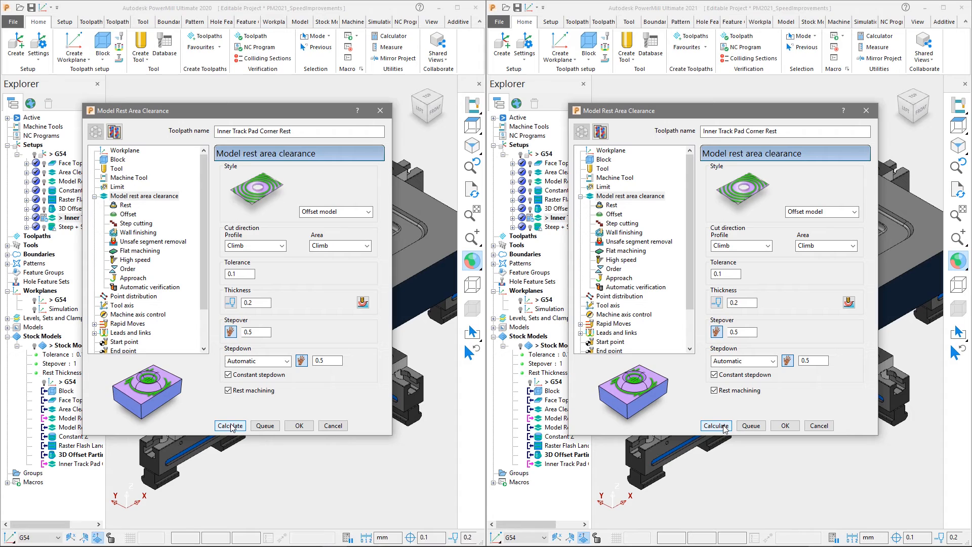
click(725, 427)
click(230, 427)
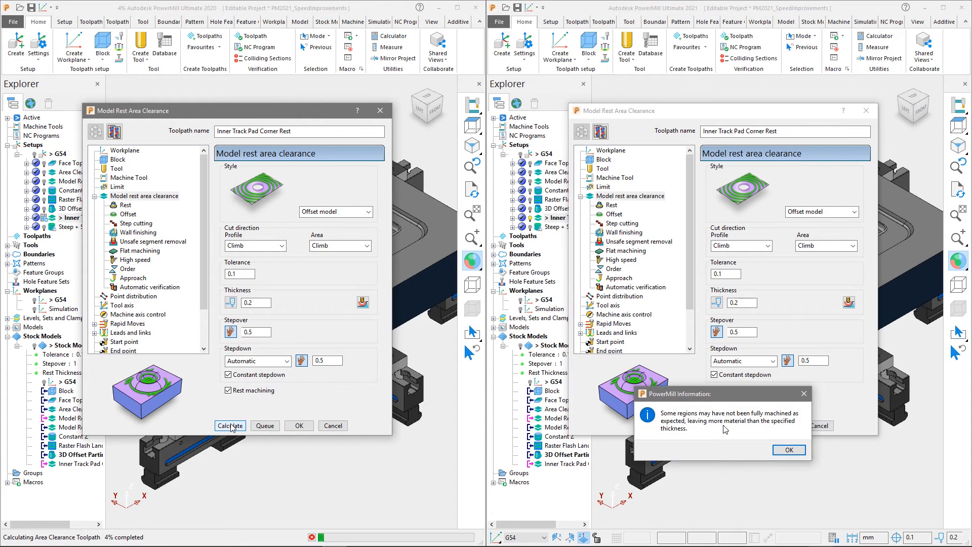
click(782, 452)
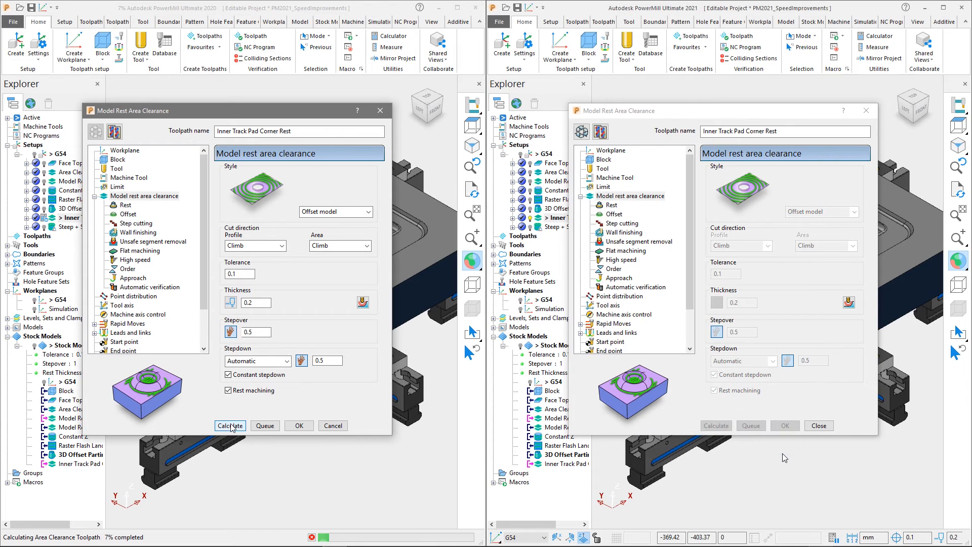
click(812, 425)
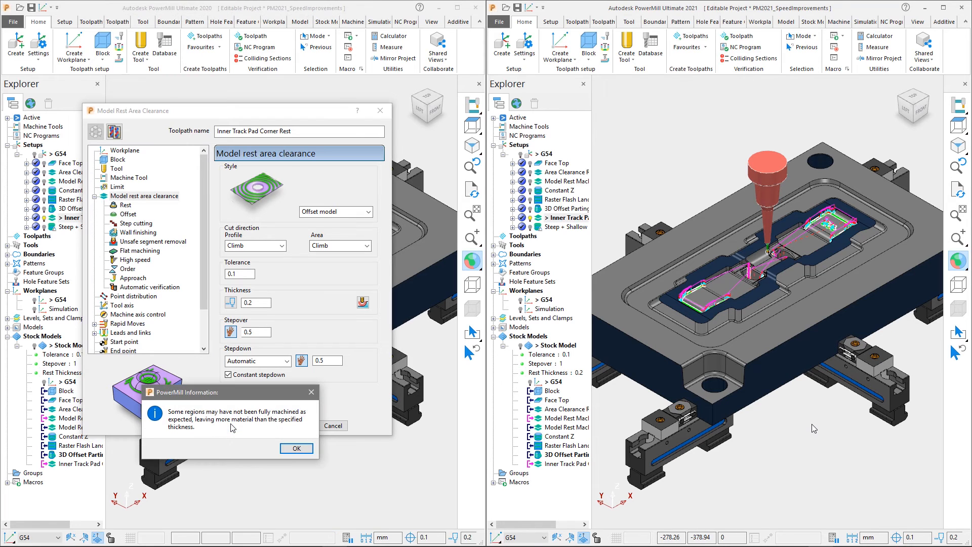
click(289, 448)
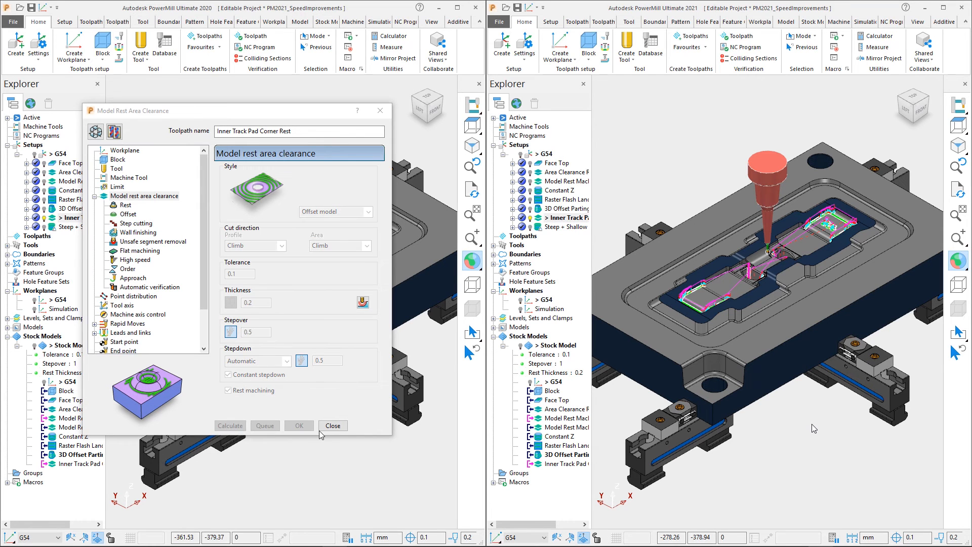